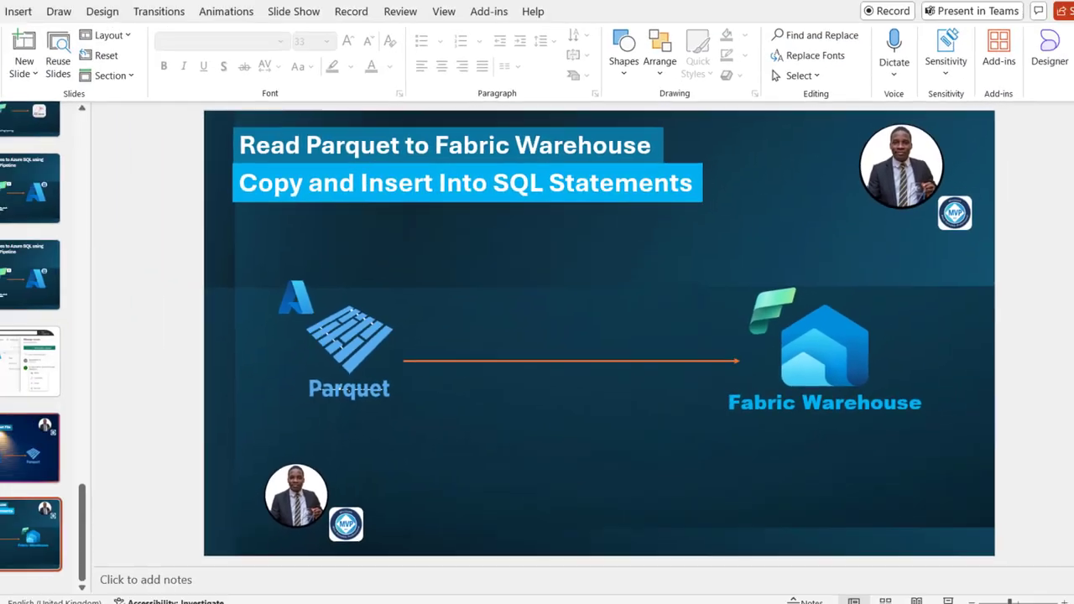
End the title-slide slideshow and switch to the browser window
{"action": "left_click", "coordinate": [294, 23]}
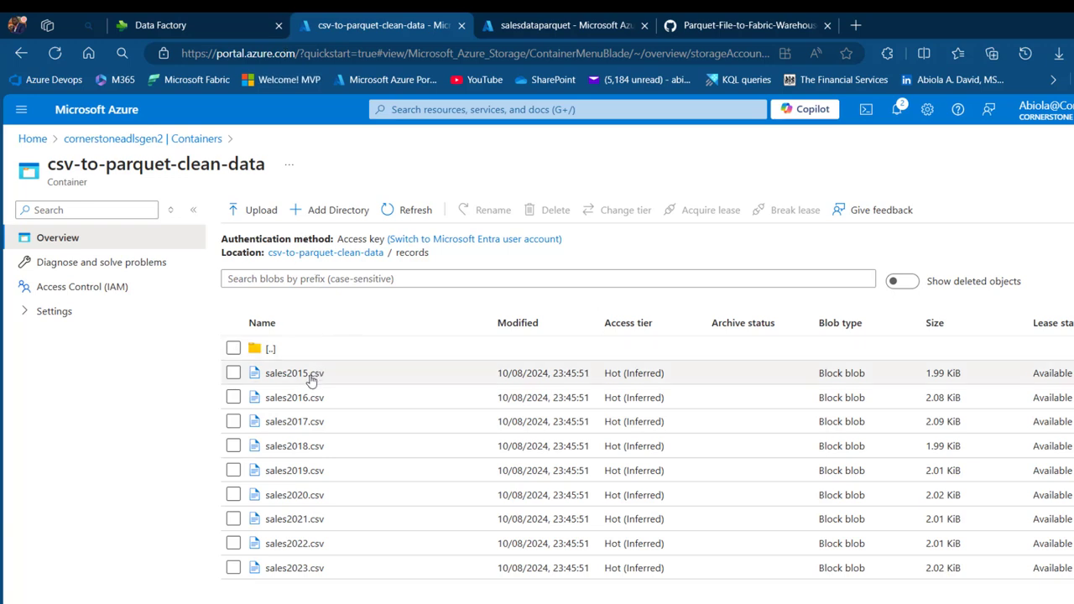
View the salesdataparquet container's single 6.93 KiB Parquet file, then return to DemoWH1
{"action": "key", "text": "ctrl+Tab"}
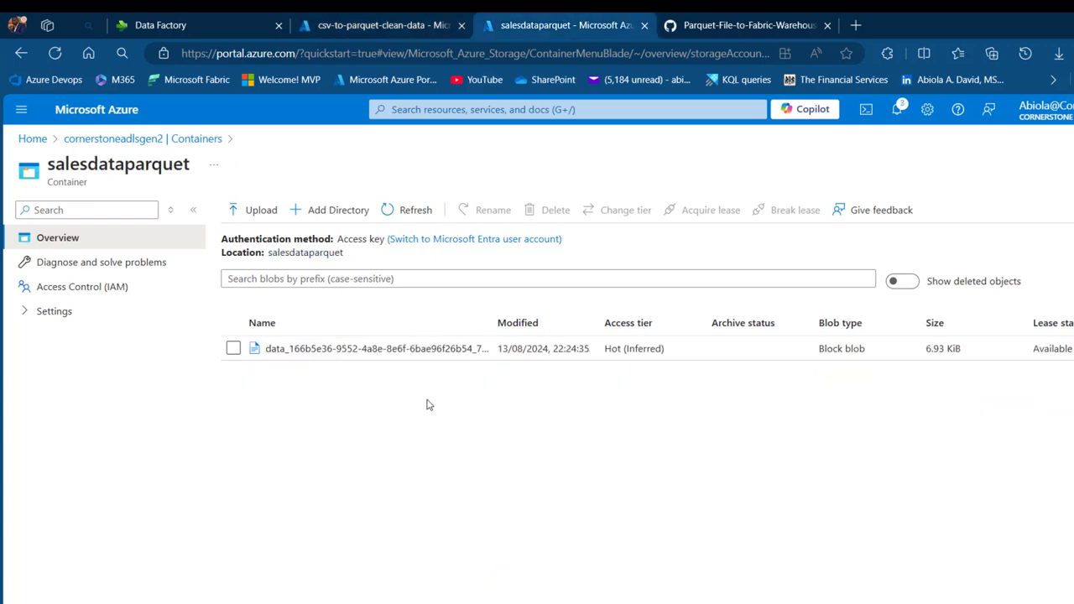
{"action": "left_click", "coordinate": [197, 21]}
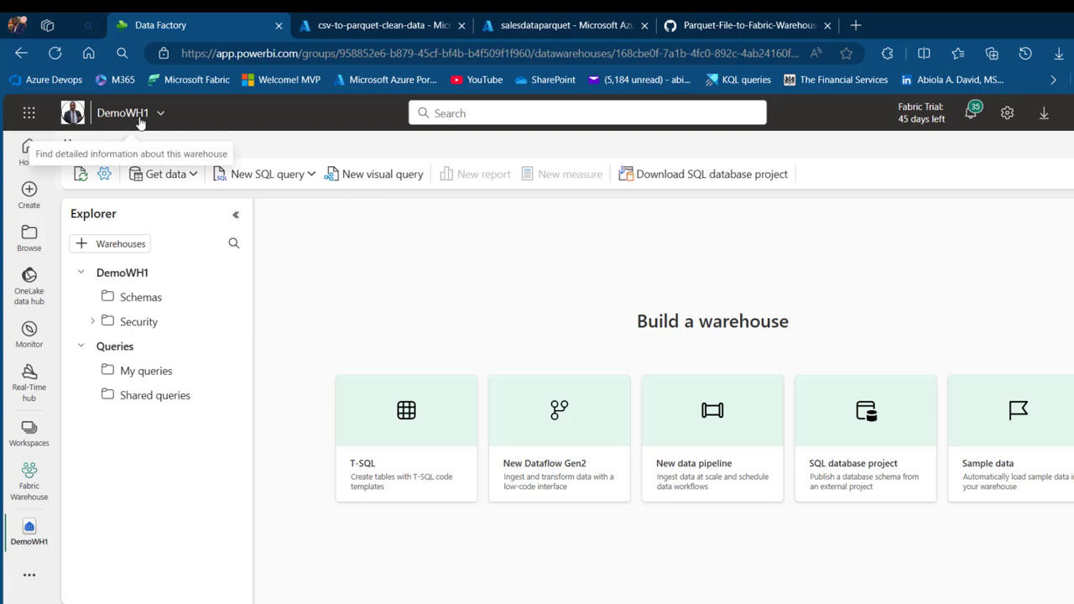
Paste the CREATE TABLE script from the GitHub SQLScript file into a new T-SQL query
{"action": "left_click", "coordinate": [386, 407]}
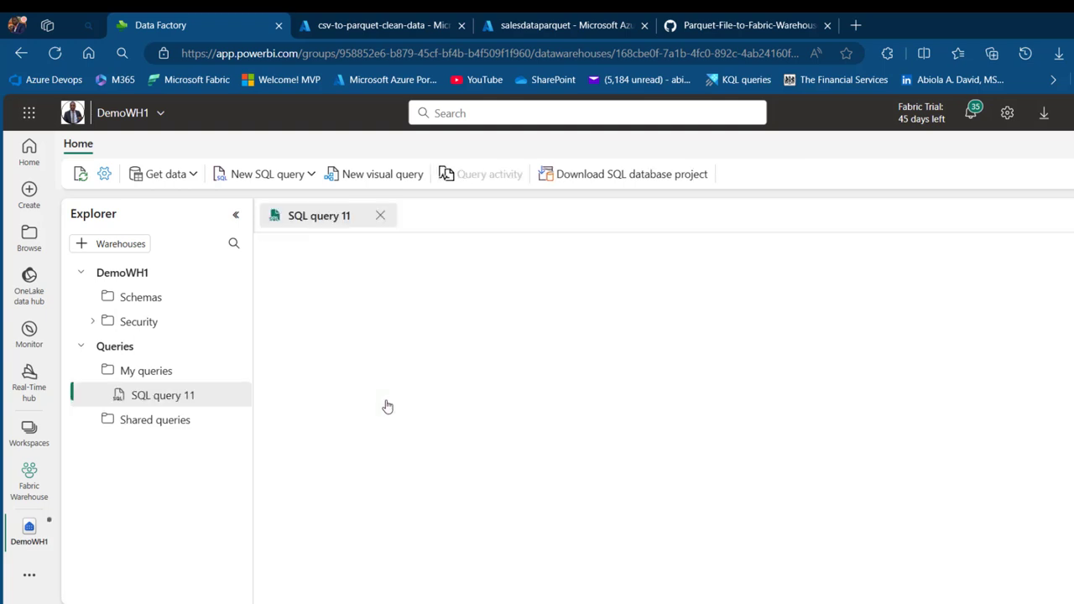
{"action": "left_click", "coordinate": [756, 23]}
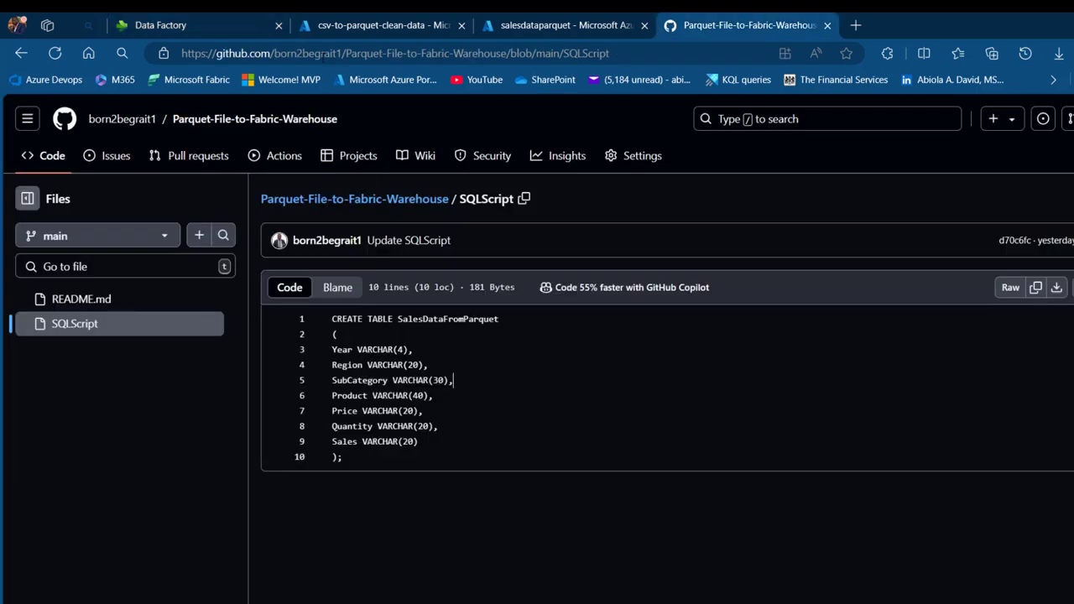
{"action": "left_click_drag", "start_coordinate": [345, 457], "coordinate": [332, 319]}
{"action": "key", "text": "ctrl+c"}
{"action": "left_click", "coordinate": [159, 24]}
{"action": "key", "text": "ctrl+v"}
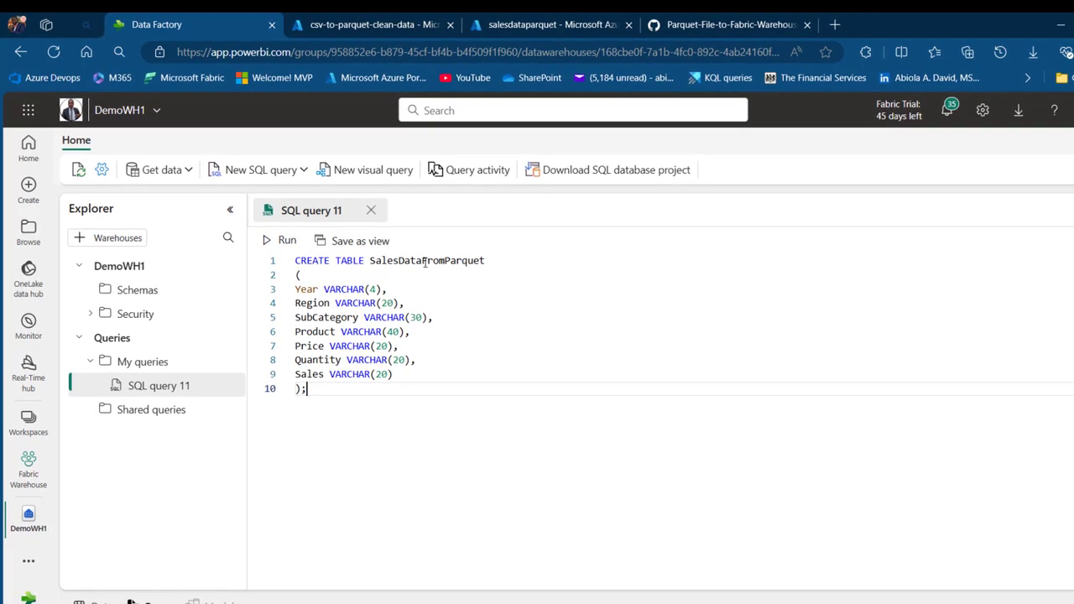
Rename the table to SalesData and run the CREATE TABLE statement
{"action": "left_click_drag", "start_coordinate": [422, 263], "coordinate": [492, 259]}
{"action": "key", "text": "BackSpace"}
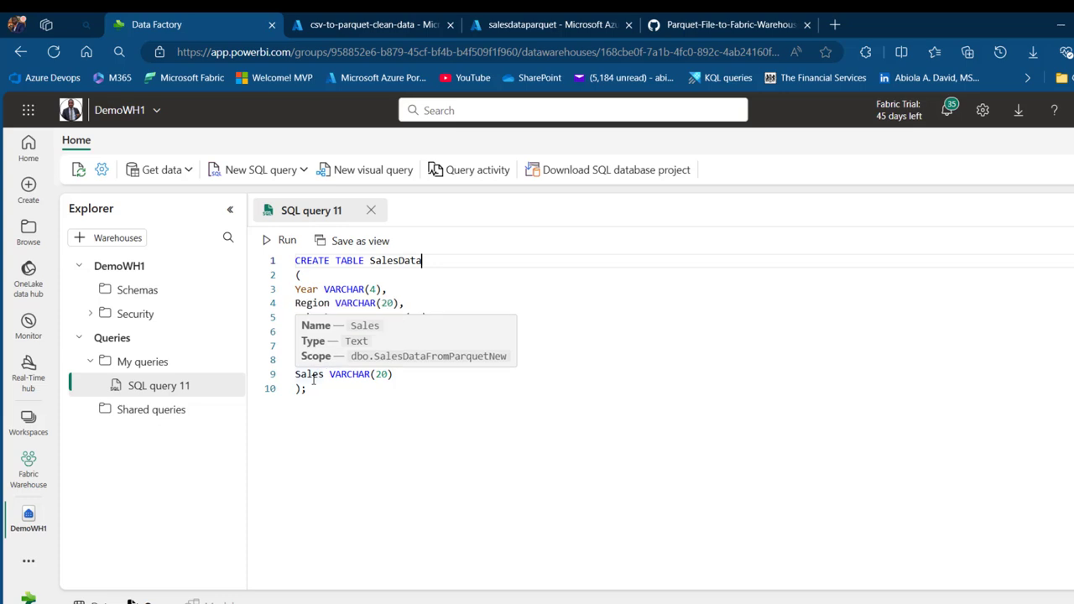
{"action": "left_click_drag", "start_coordinate": [324, 290], "coordinate": [397, 377]}
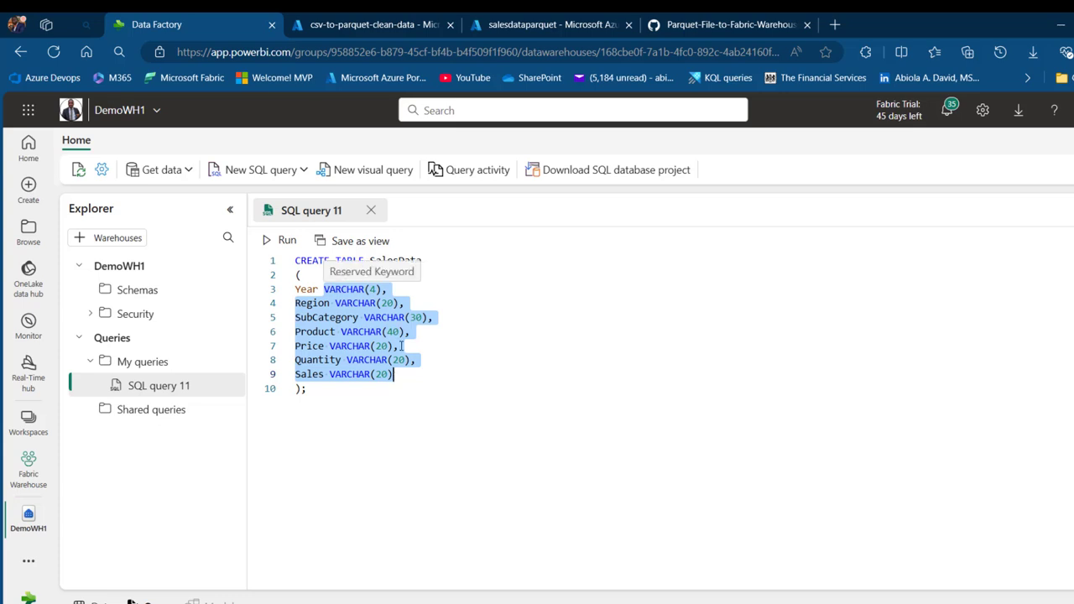
{"action": "key", "text": "ctrl+a"}
{"action": "left_click", "coordinate": [283, 242]}
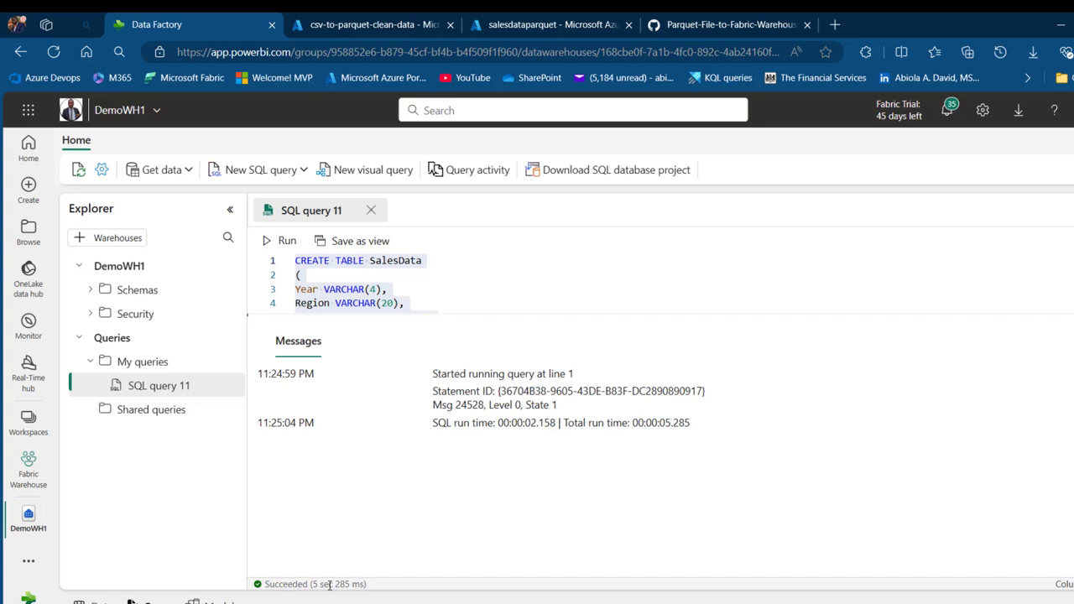
Start blank query 12 with the lines COPY INTO SalesData and FROM
{"action": "left_click", "coordinate": [255, 172]}
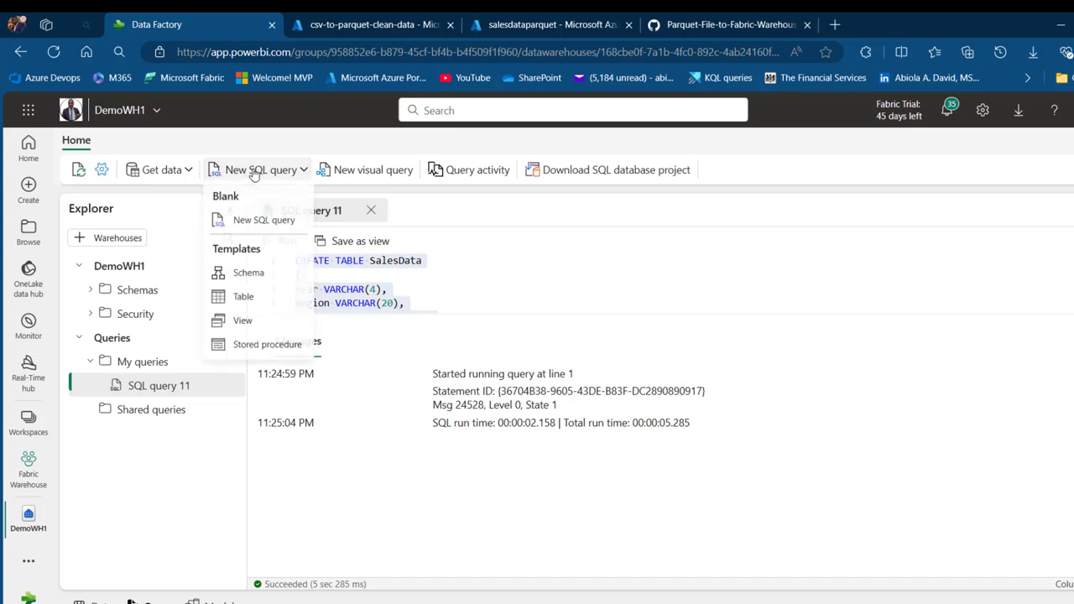
{"action": "left_click", "coordinate": [279, 223]}
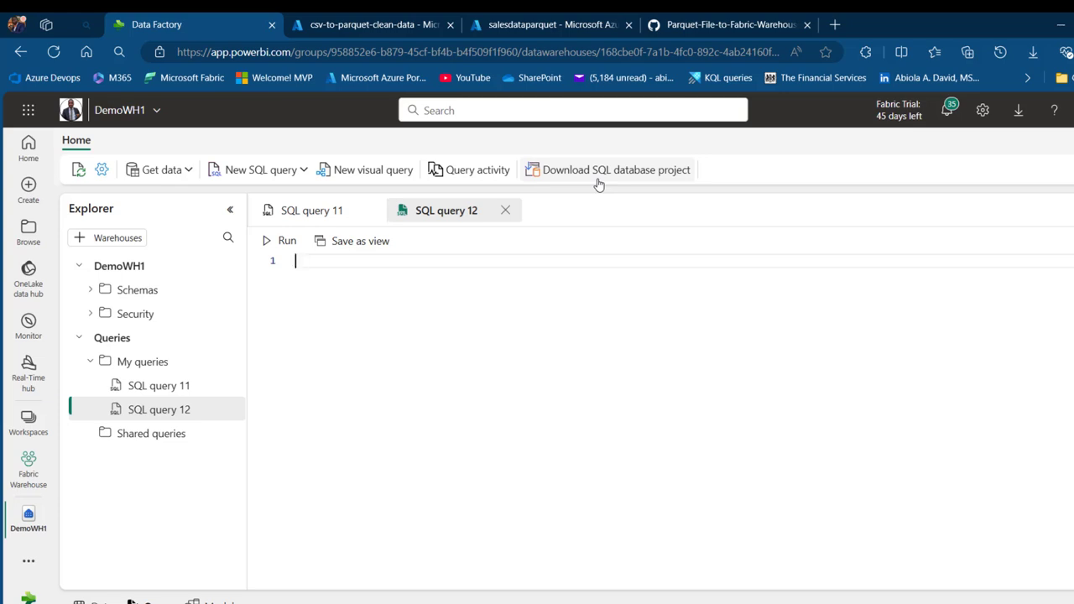
{"action": "type", "text": "COPY INTO"}
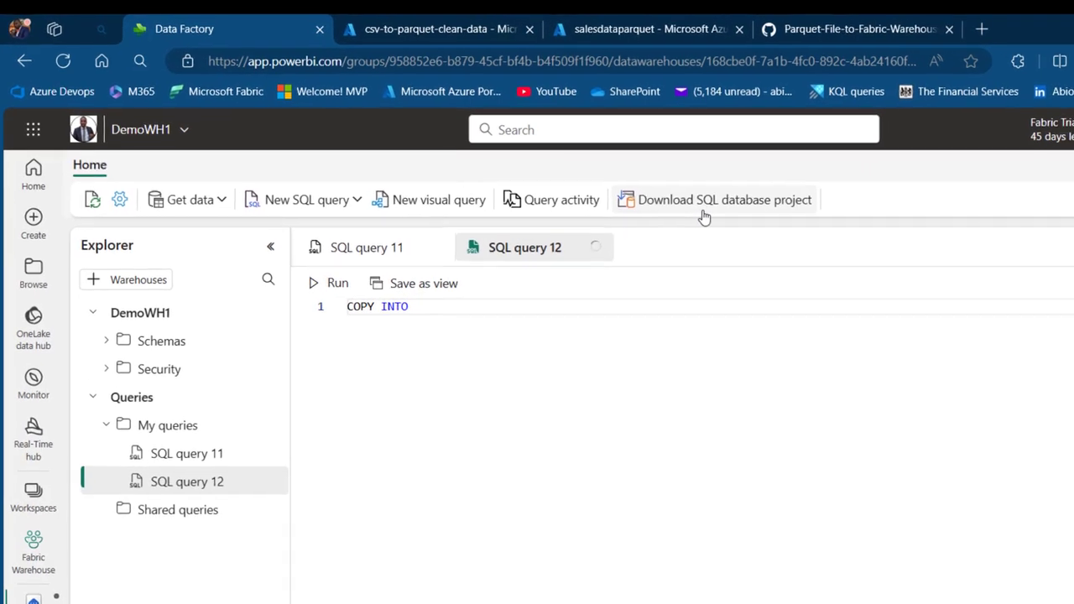
{"action": "type", "text": " Sal"}
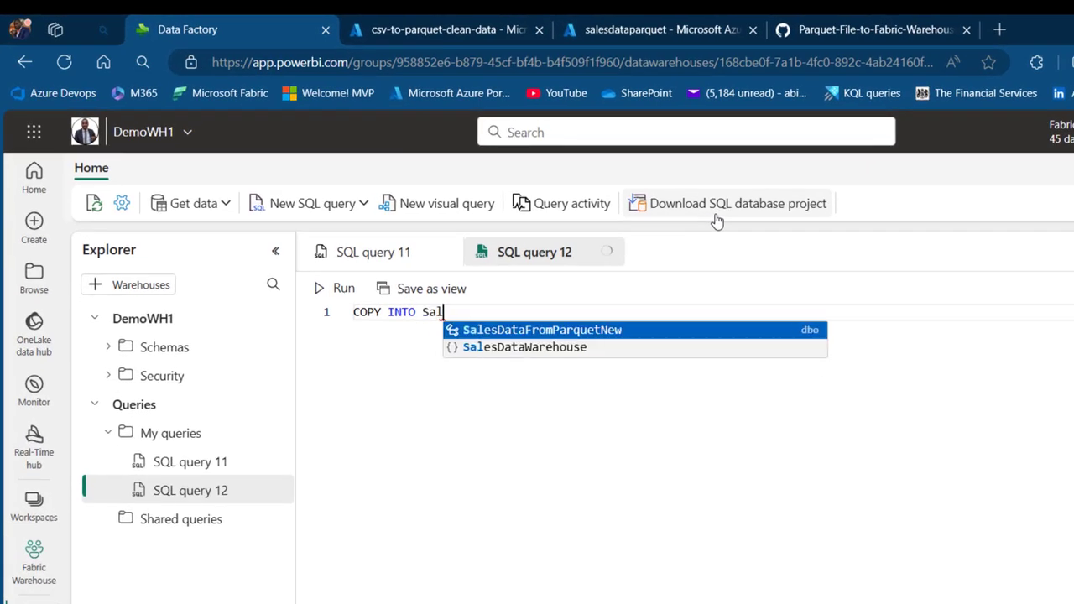
{"action": "type", "text": "esData"}
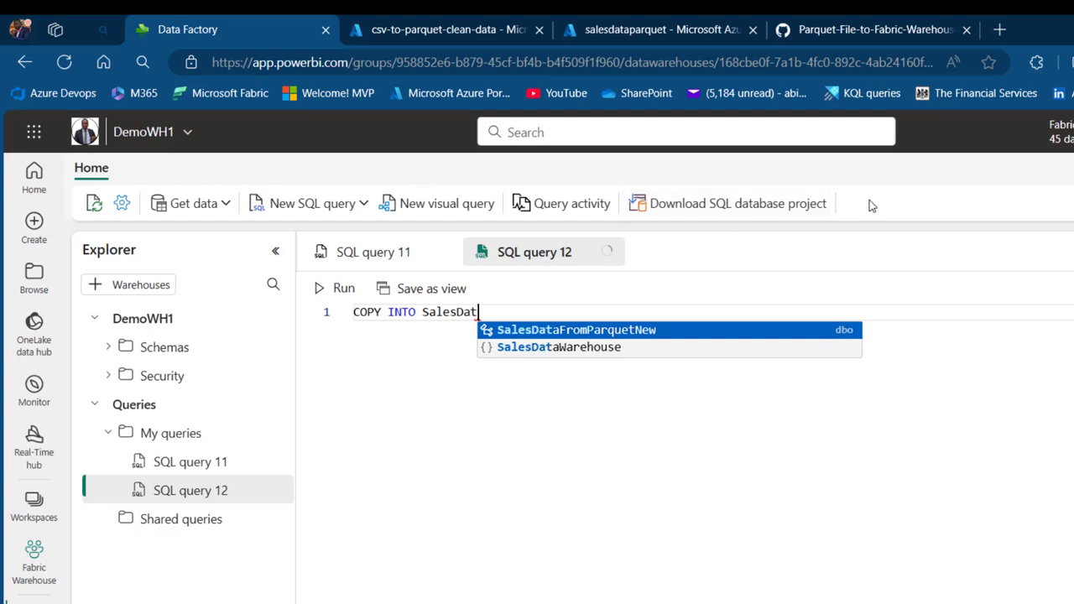
{"action": "left_click", "coordinate": [546, 317]}
{"action": "key", "text": "Return"}
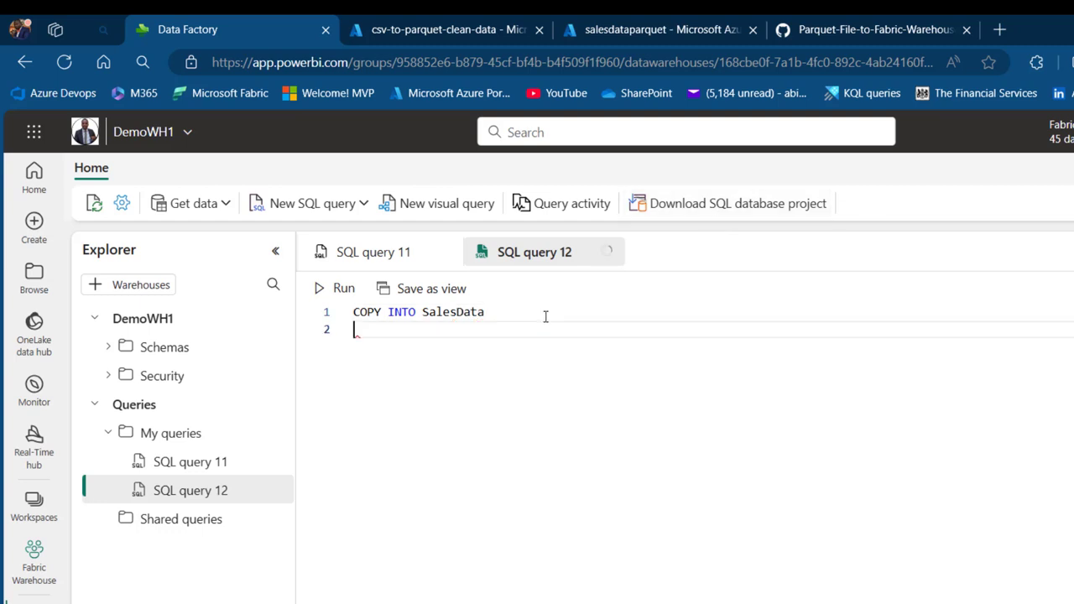
{"action": "type", "text": "FROM"}
Paste the Parquet blob's URL from Azure Portal between the quotes after FROM
{"action": "type", "text": "'"}
{"action": "left_click", "coordinate": [672, 26]}
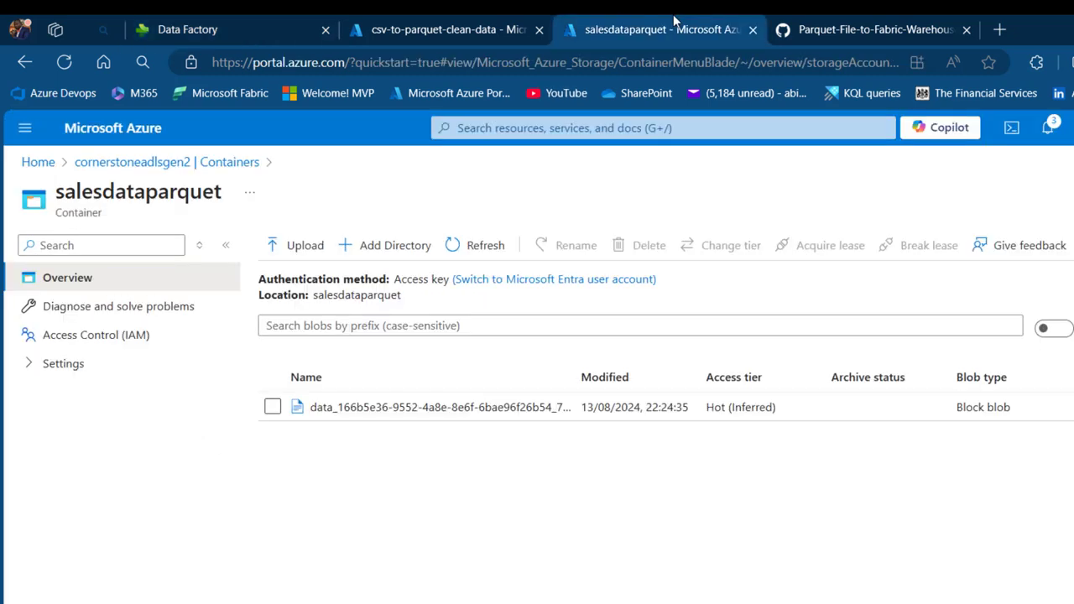
{"action": "left_click", "coordinate": [399, 411]}
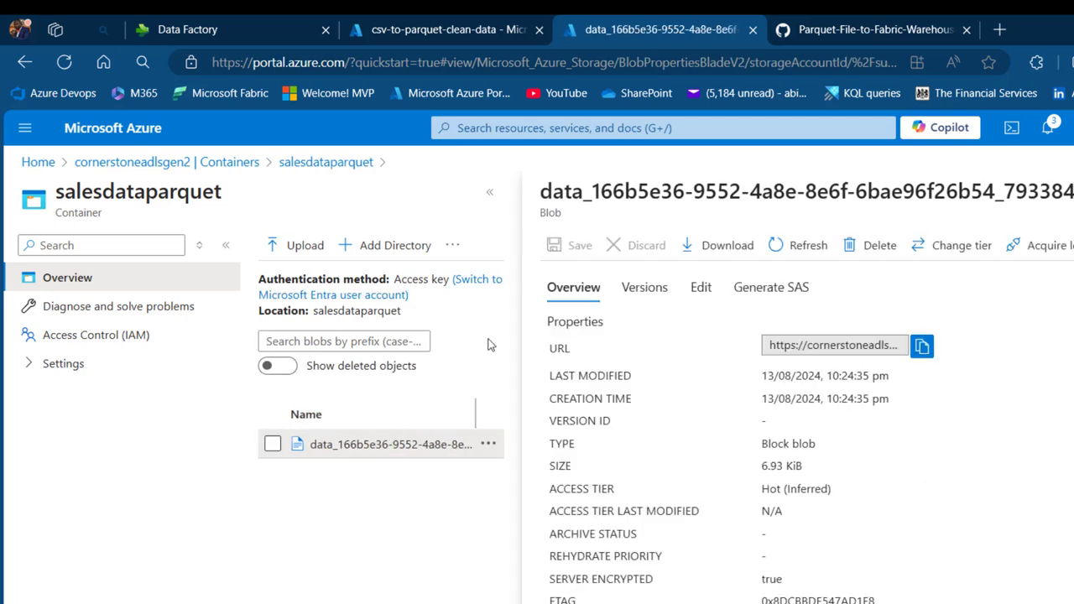
{"action": "left_click", "coordinate": [921, 347]}
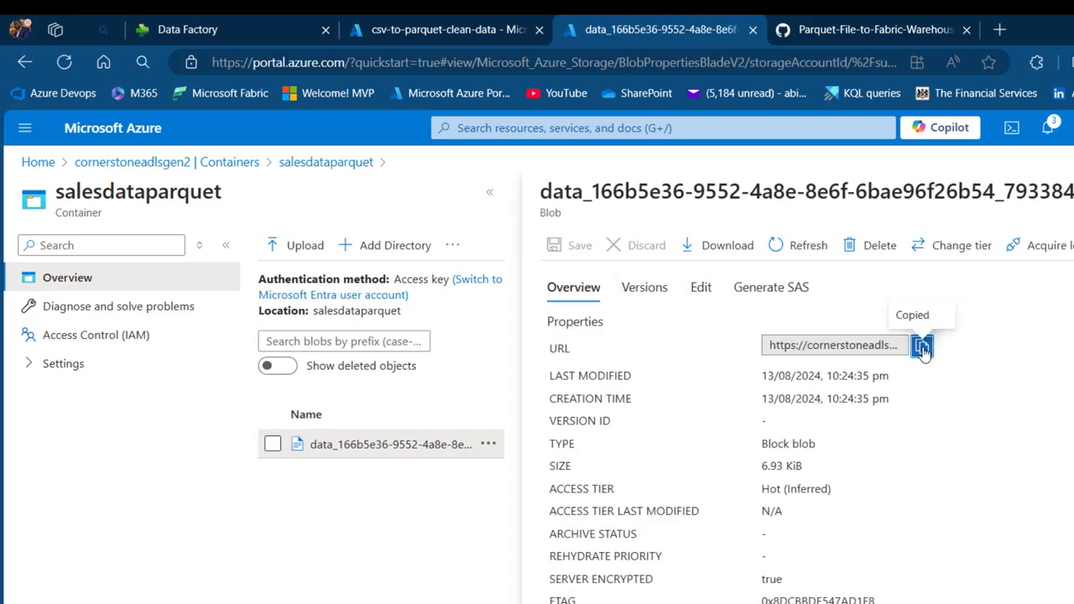
{"action": "left_click", "coordinate": [258, 21]}
{"action": "left_click", "coordinate": [395, 329]}
{"action": "key", "text": "ctrl+v"}
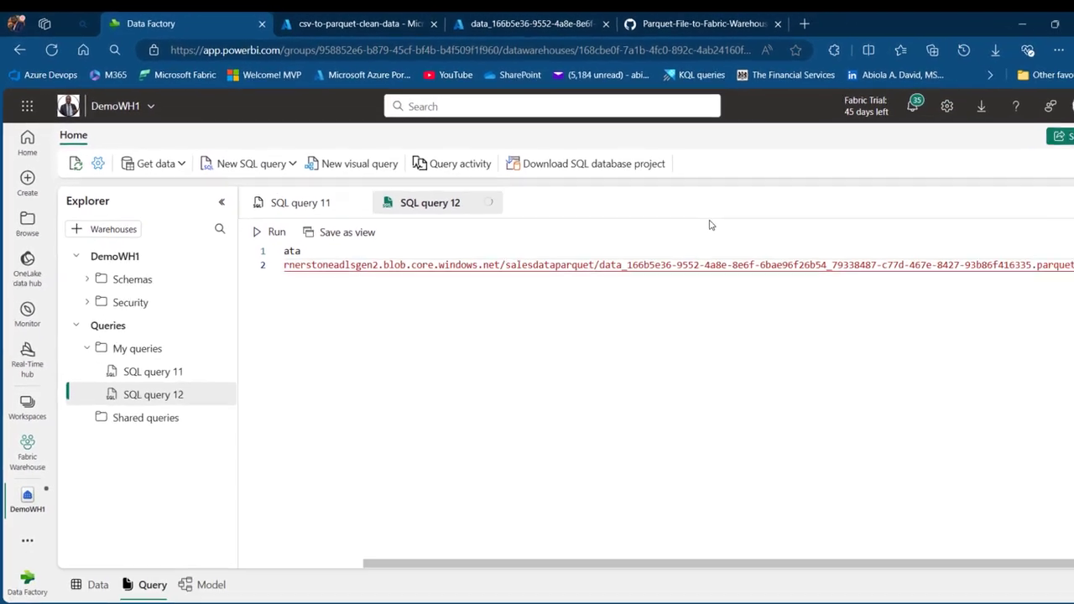
Add WITH (FILE_TYPE = 'Parquet') and run the COPY INTO, loading 441 records
{"action": "key", "text": "Return"}
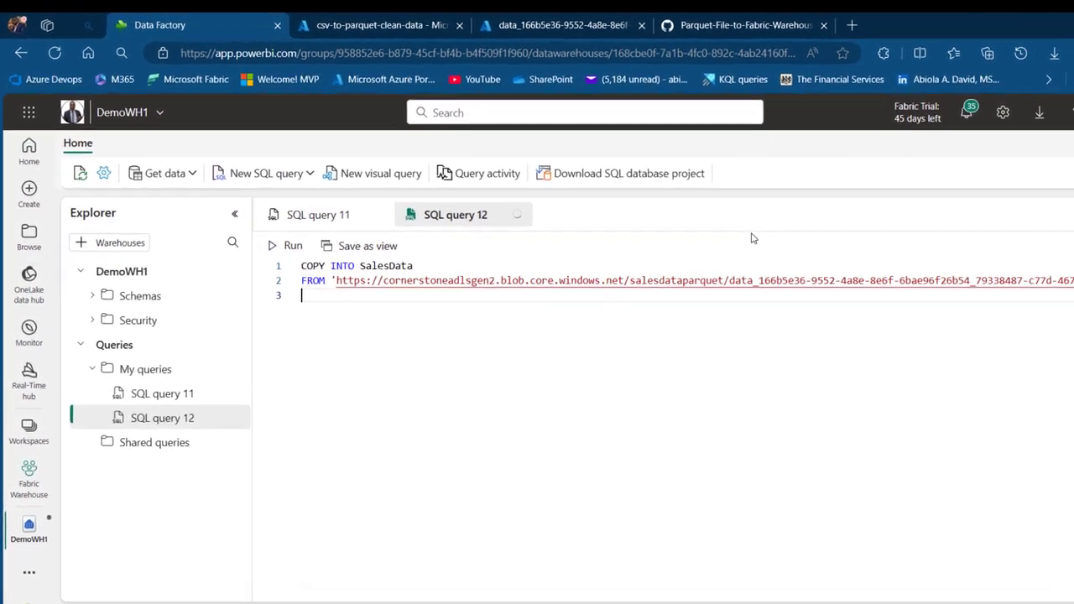
{"action": "type", "text": "WITH "}
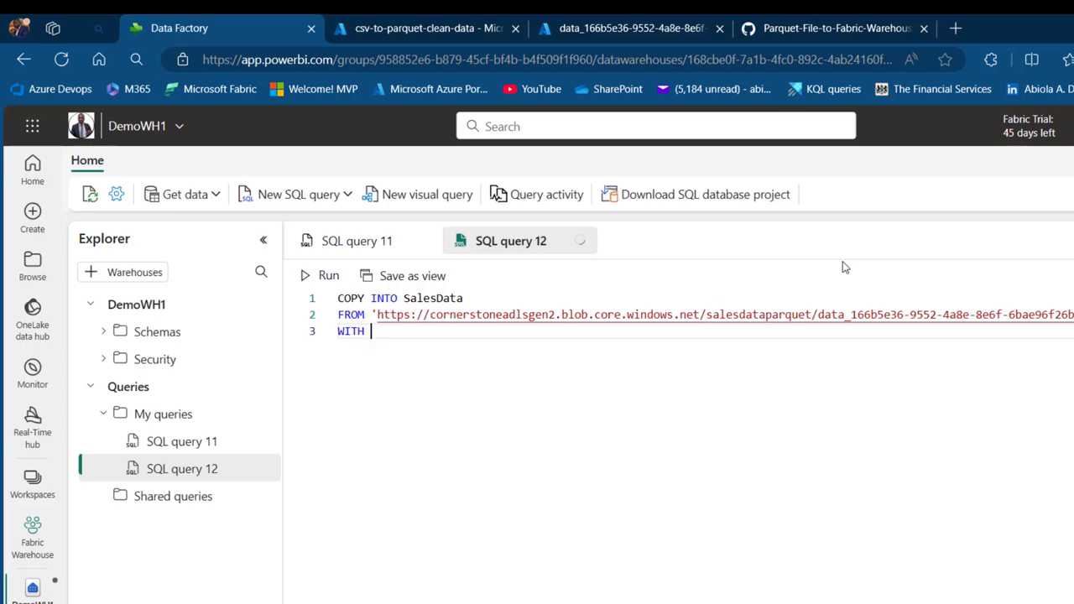
{"action": "type", "text": "(Fi"}
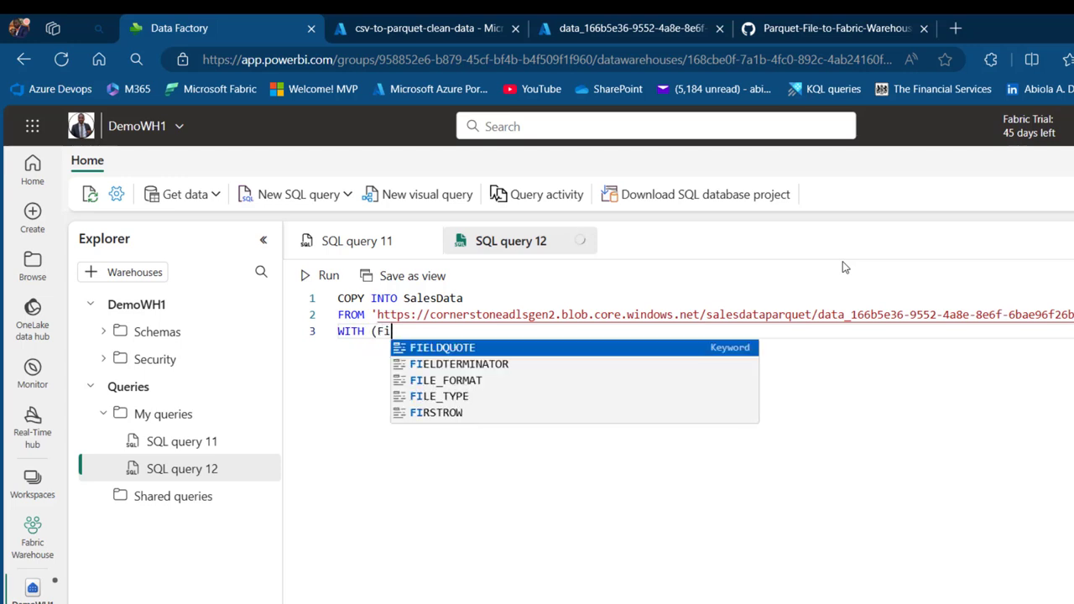
{"action": "type", "text": "le_Ty"}
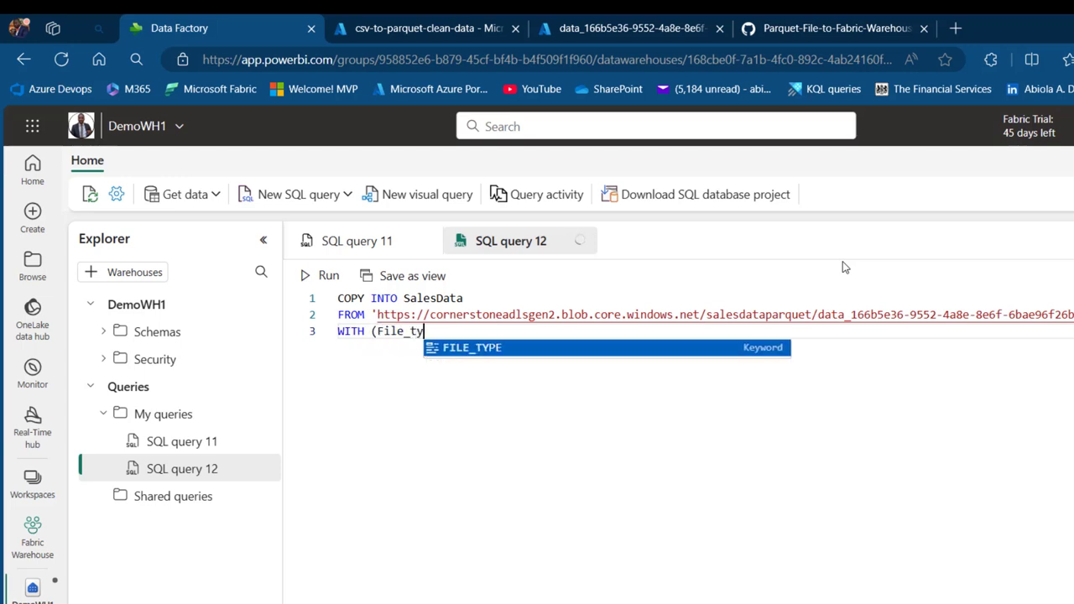
{"action": "key", "text": "Tab"}
{"action": "type", "text": "= ''"}
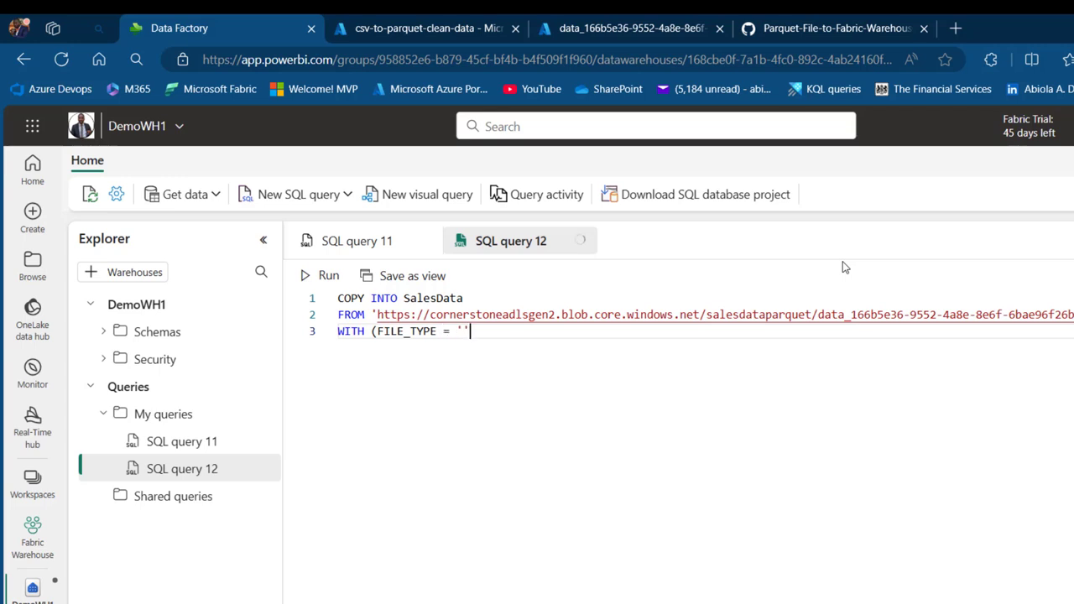
{"action": "type", "text": "Parquet"}
{"action": "type", "text": ")"}
{"action": "left_click_drag", "start_coordinate": [472, 331], "coordinate": [490, 331]}
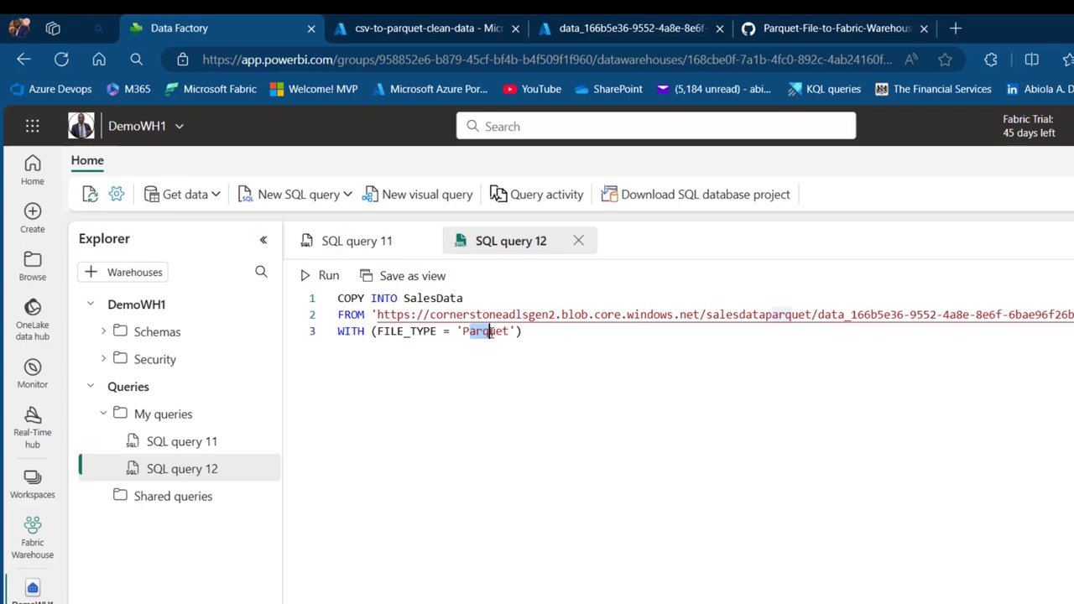
{"action": "left_click_drag", "start_coordinate": [561, 337], "coordinate": [331, 292]}
{"action": "left_click", "coordinate": [327, 278]}
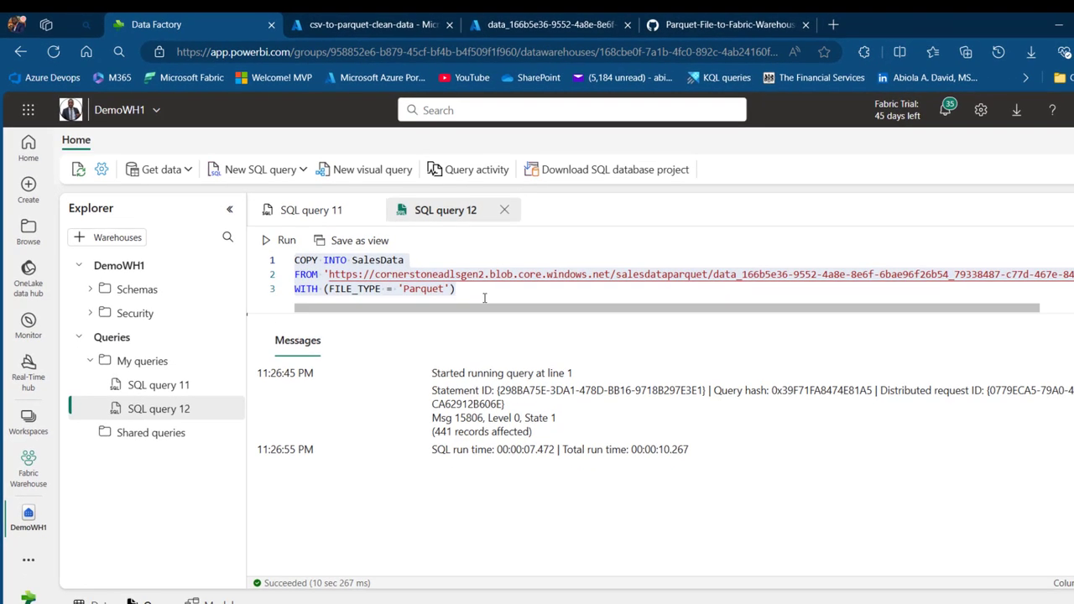
Run SELECT * FROM SalesData in new query 13, returning 441 rows across 7 columns
{"action": "left_click", "coordinate": [285, 169]}
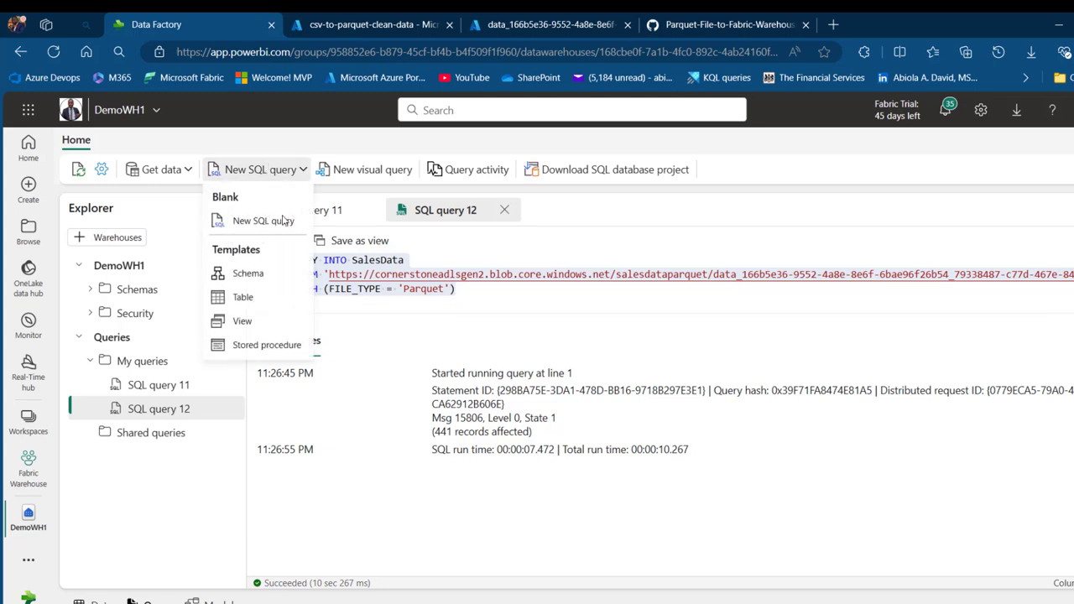
{"action": "left_click", "coordinate": [285, 221]}
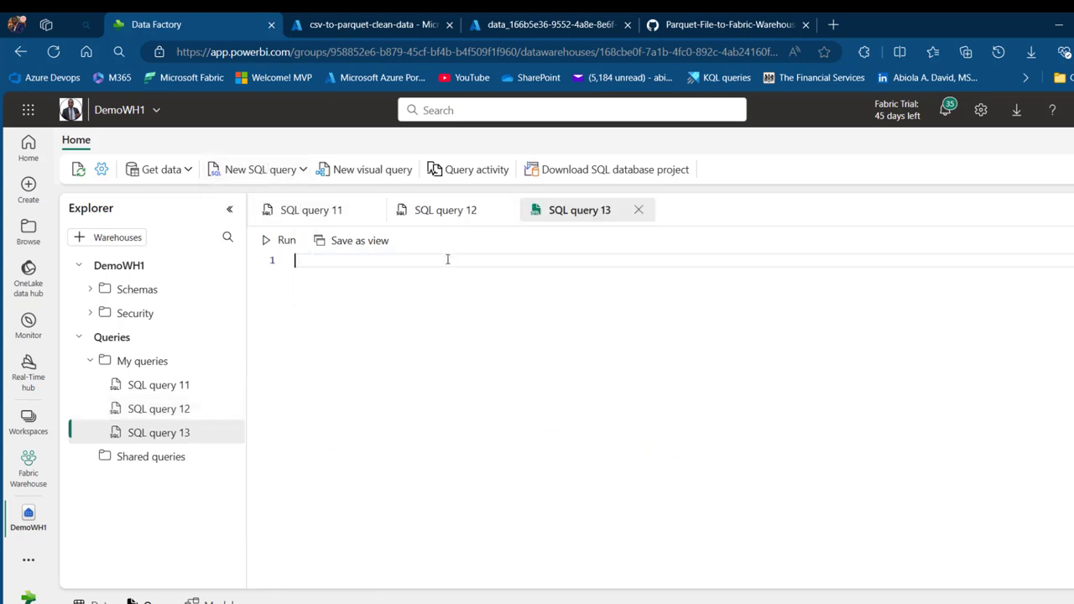
{"action": "type", "text": "SELECT * FROM Sales"}
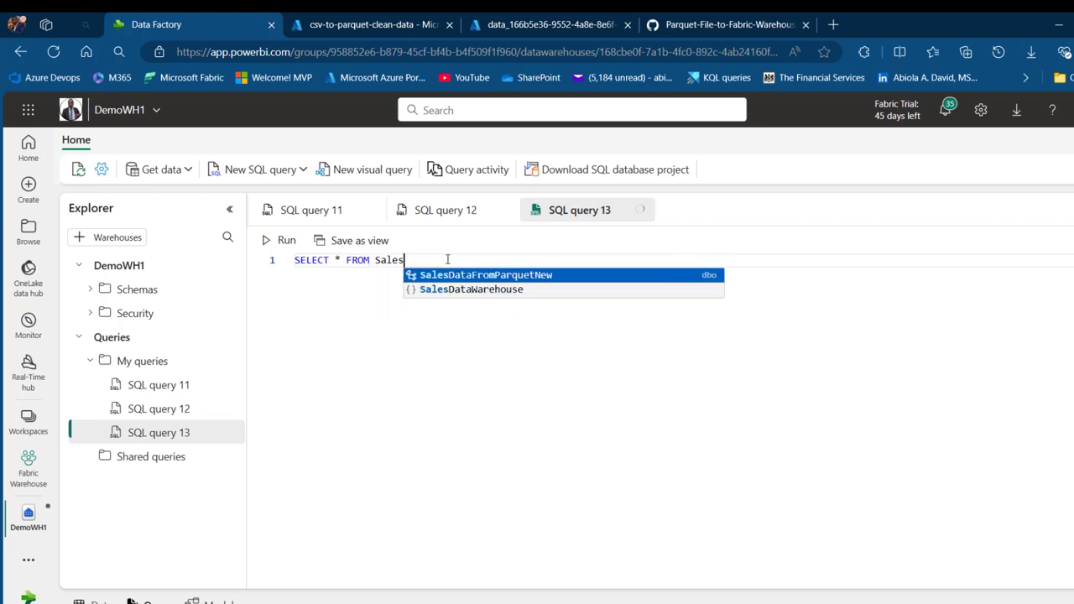
{"action": "type", "text": "Data"}
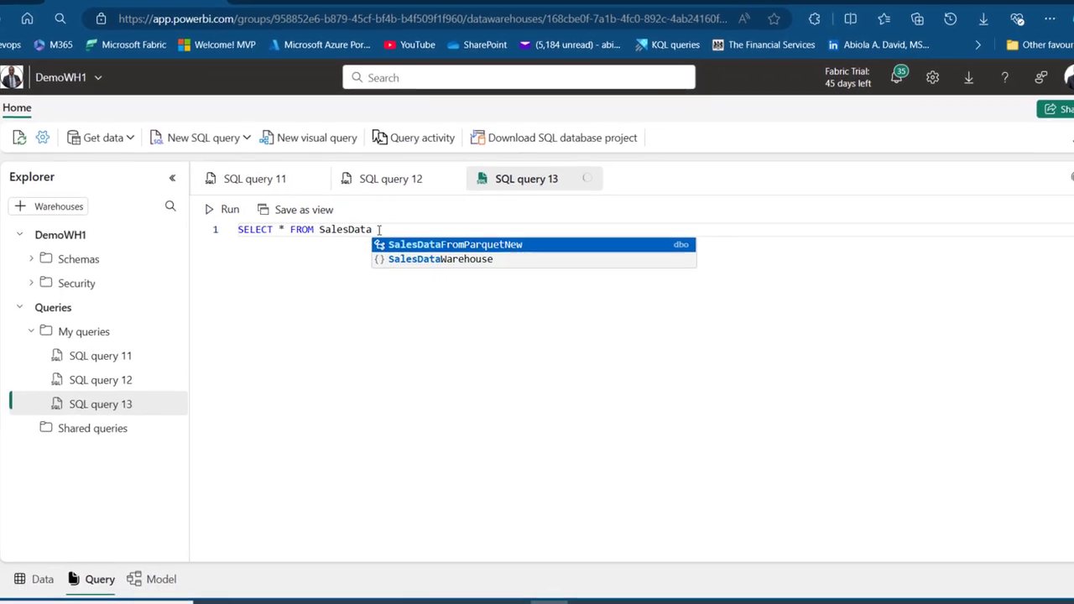
{"action": "key", "text": "ctrl+a"}
{"action": "left_click", "coordinate": [206, 198]}
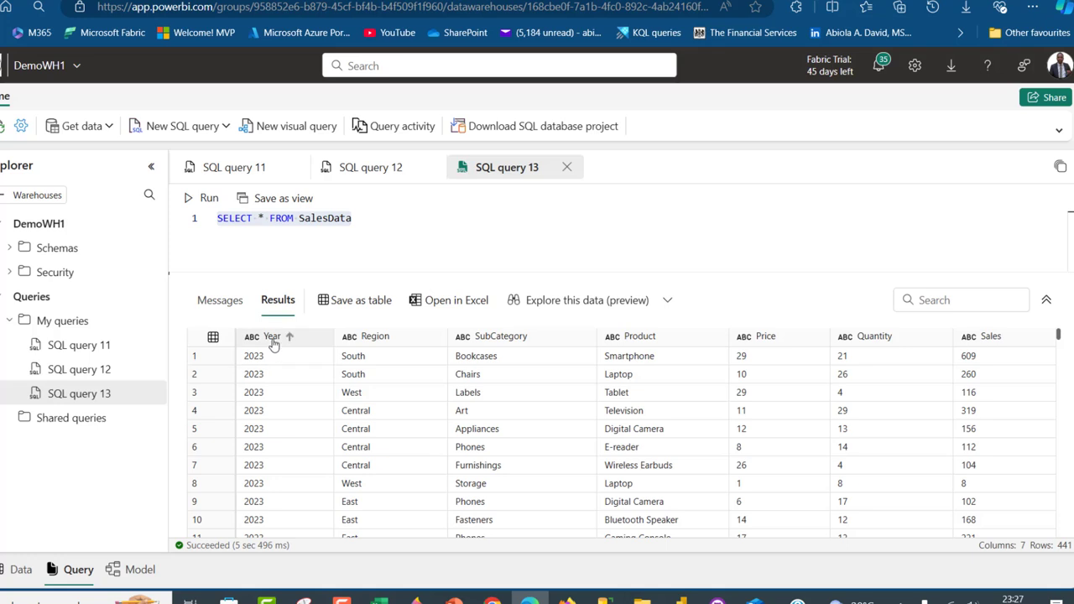
{"action": "left_click", "coordinate": [240, 168]}
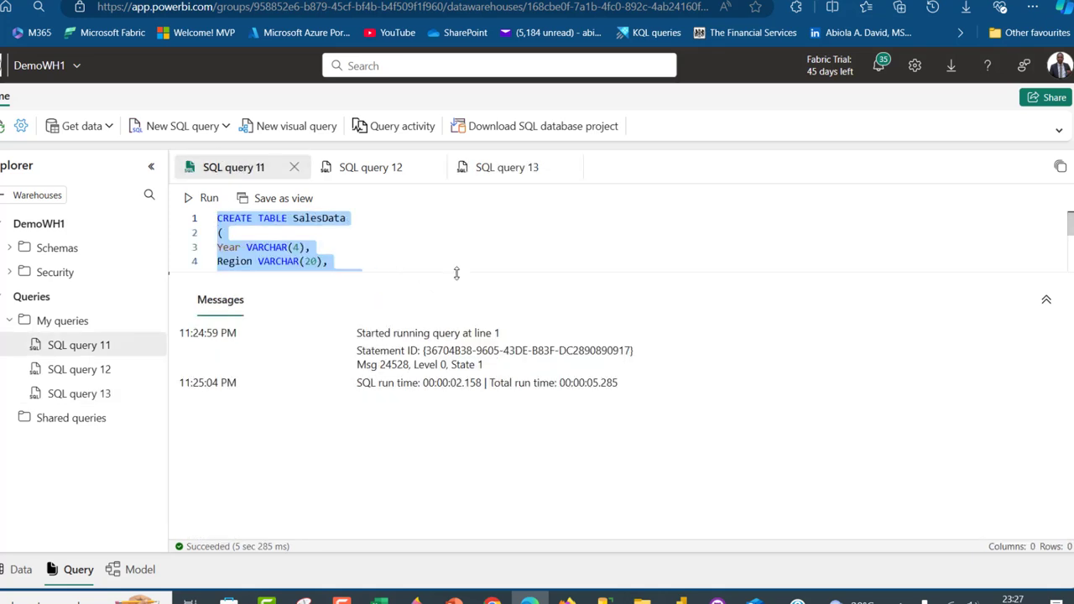
Duplicate the CREATE TABLE script below itself and rename the copy to SalesDataNew
{"action": "left_click_drag", "start_coordinate": [290, 353], "coordinate": [168, 215]}
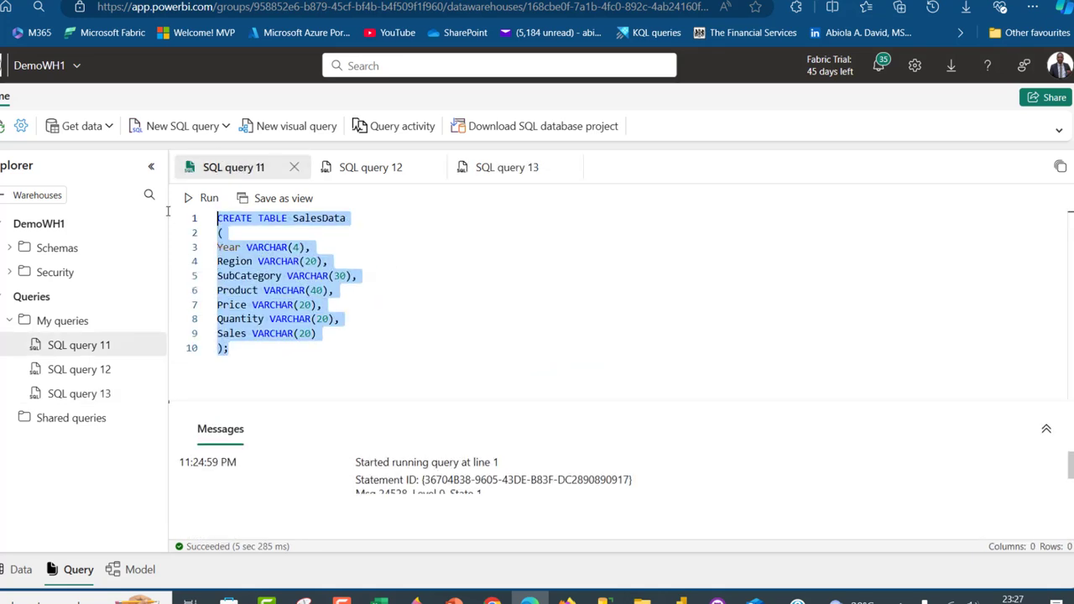
{"action": "left_click", "coordinate": [249, 355]}
{"action": "key", "text": "Return"}
{"action": "key", "text": "Return"}
{"action": "key", "text": "ctrl+v"}
{"action": "left_click", "coordinate": [351, 262]}
{"action": "type", "text": "Ne"}
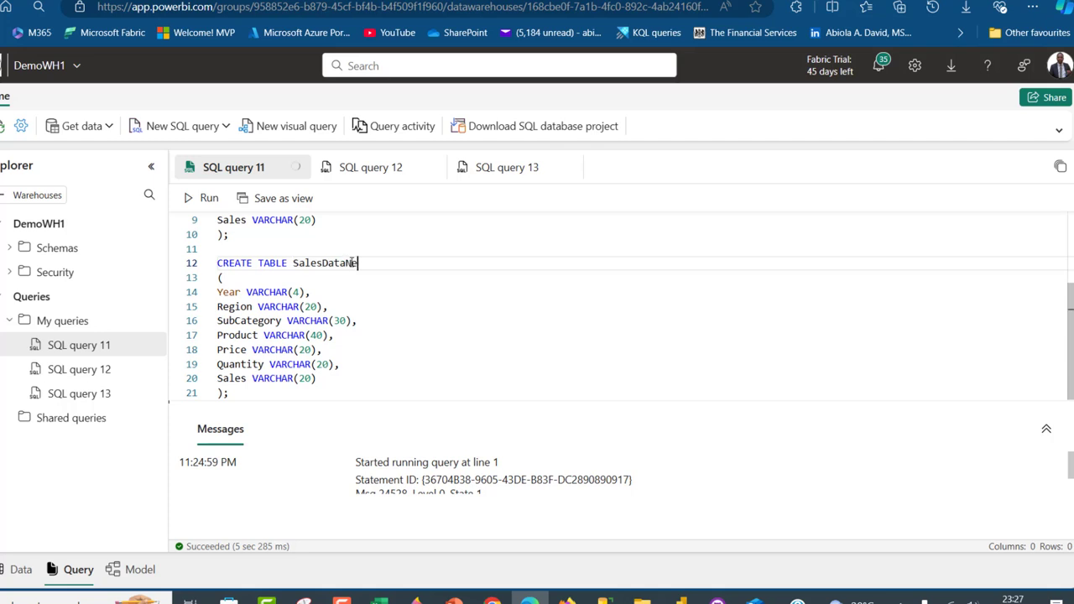
Change the Year, Price, Quantity and Sales column types to INT
{"action": "left_click_drag", "start_coordinate": [305, 294], "coordinate": [247, 292]}
{"action": "type", "text": "INT,"}
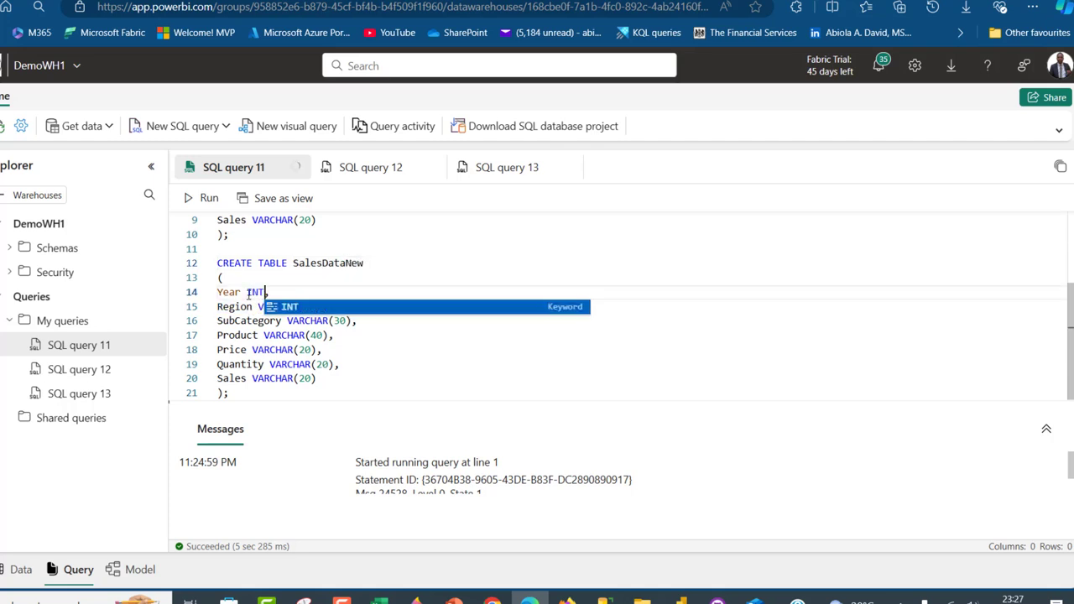
{"action": "left_click", "coordinate": [248, 302]}
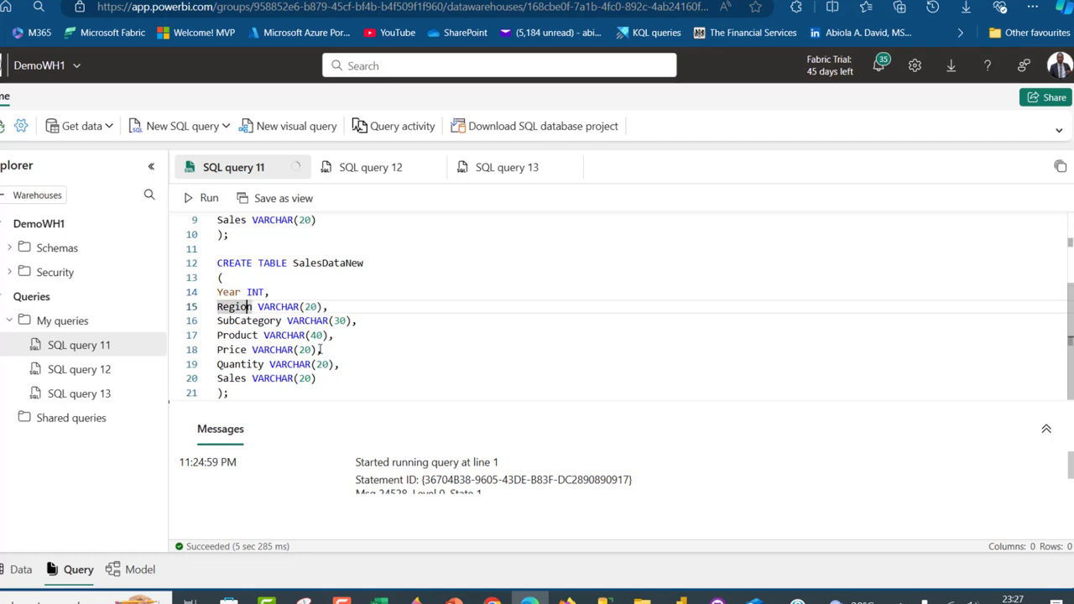
{"action": "left_click_drag", "start_coordinate": [317, 350], "coordinate": [252, 350]}
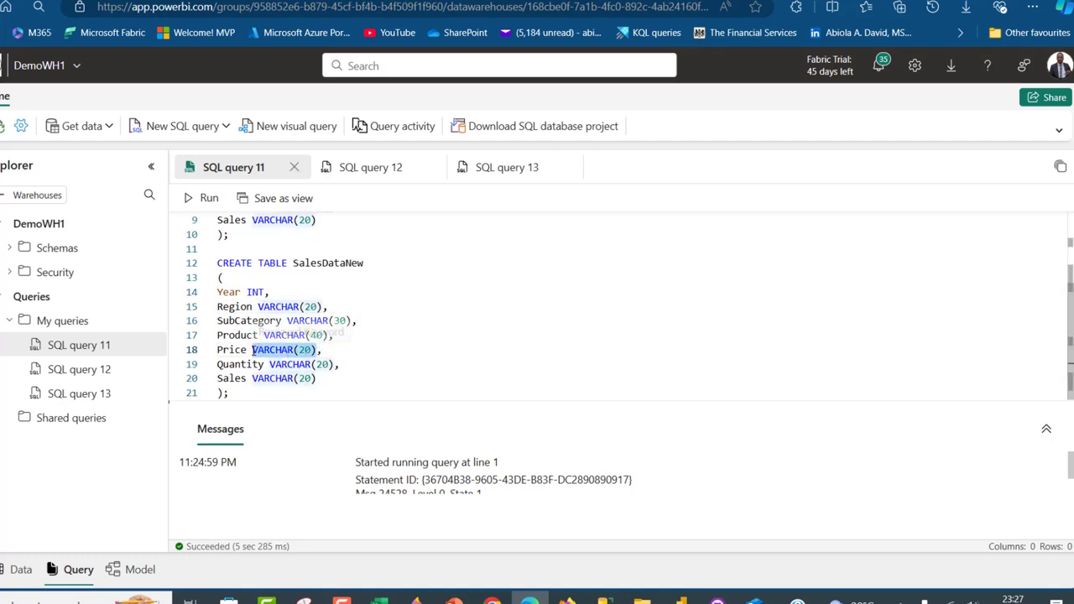
{"action": "type", "text": "INT,"}
{"action": "left_click", "coordinate": [252, 350]}
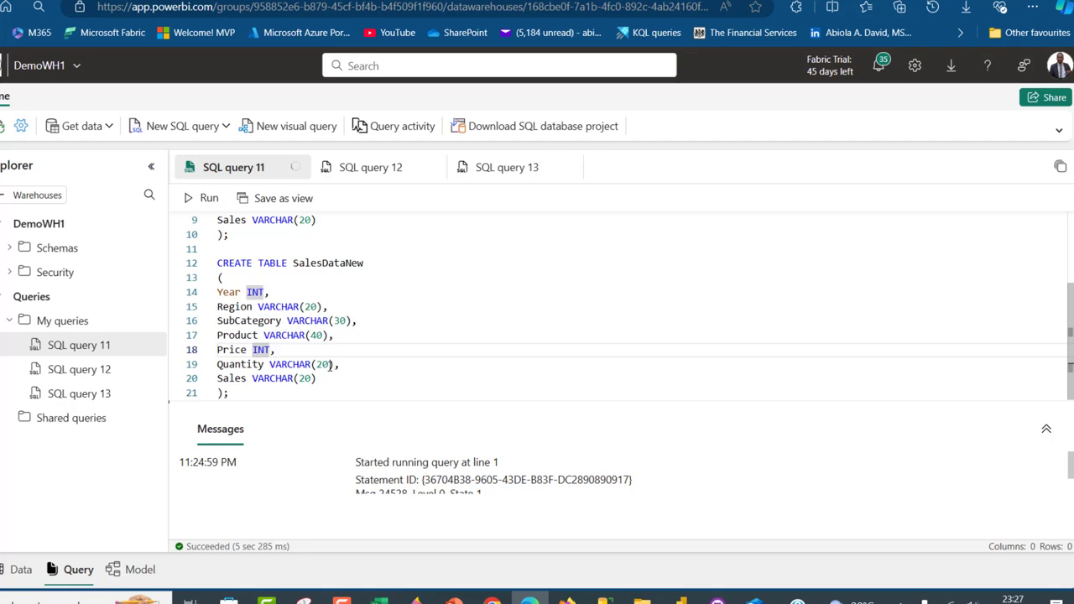
{"action": "left_click_drag", "start_coordinate": [334, 364], "coordinate": [252, 378]}
{"action": "type", "text": "INT"}
{"action": "left_click", "coordinate": [269, 364]}
{"action": "type", "text": "INT"}
Run the SalesDataNew creation and expand dbo > Tables to see it beside SalesData
{"action": "left_click_drag", "start_coordinate": [244, 392], "coordinate": [216, 263]}
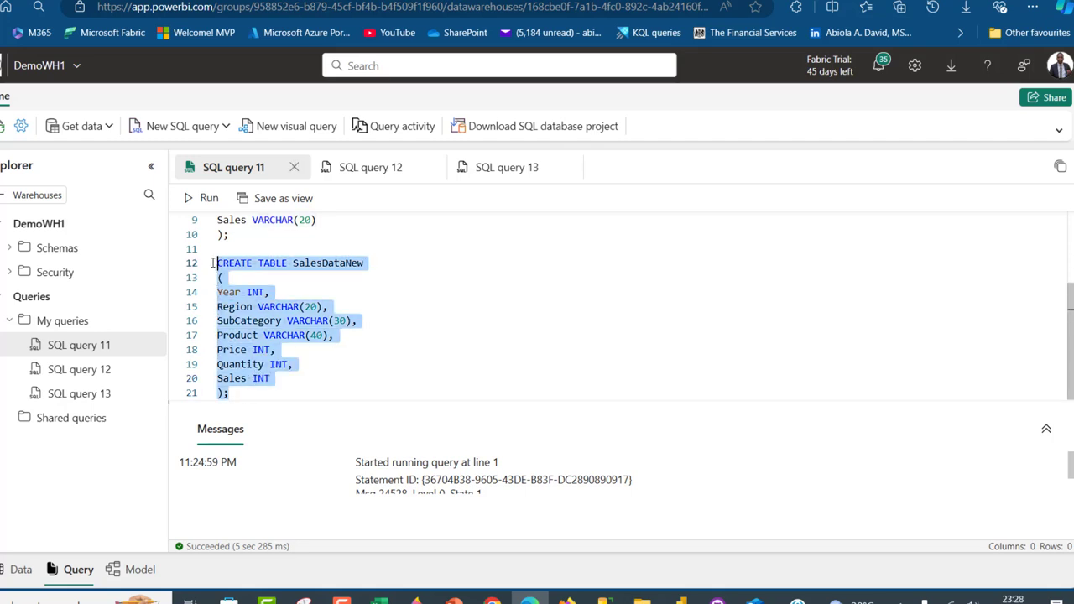
{"action": "left_click", "coordinate": [200, 198]}
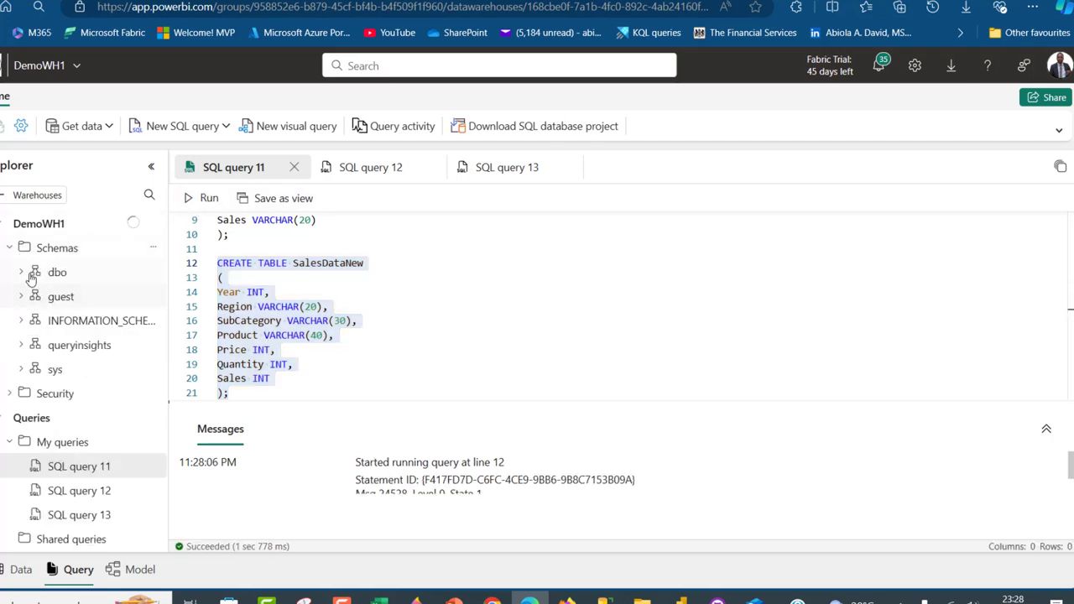
{"action": "left_click", "coordinate": [21, 272]}
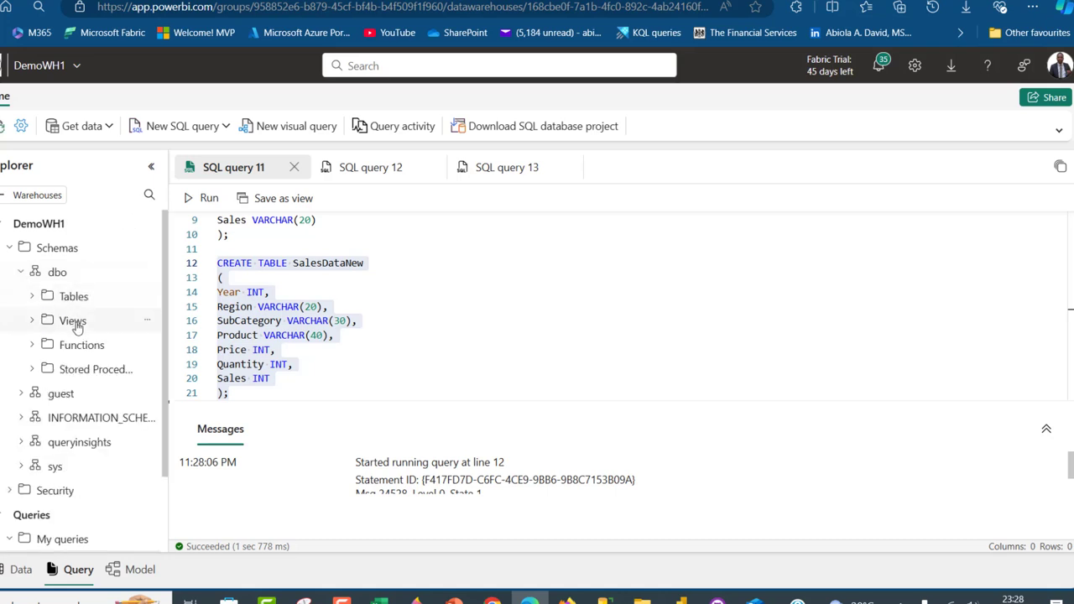
{"action": "left_click", "coordinate": [33, 298]}
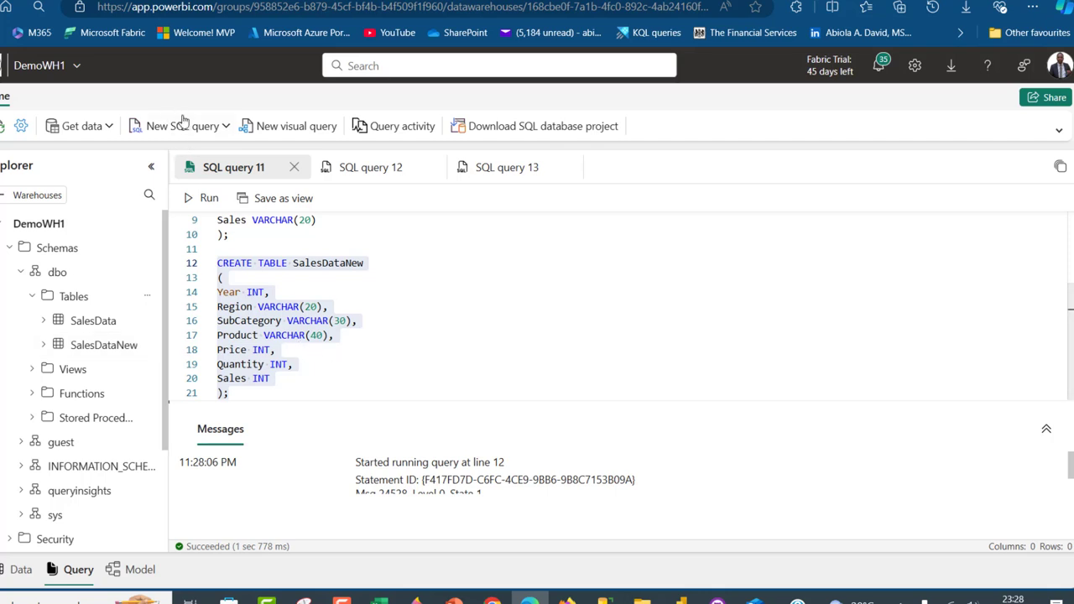
{"action": "left_click", "coordinate": [183, 127]}
Open blank SQL query 14 and type INSERT INTO SalesDataNew
{"action": "left_click", "coordinate": [187, 179]}
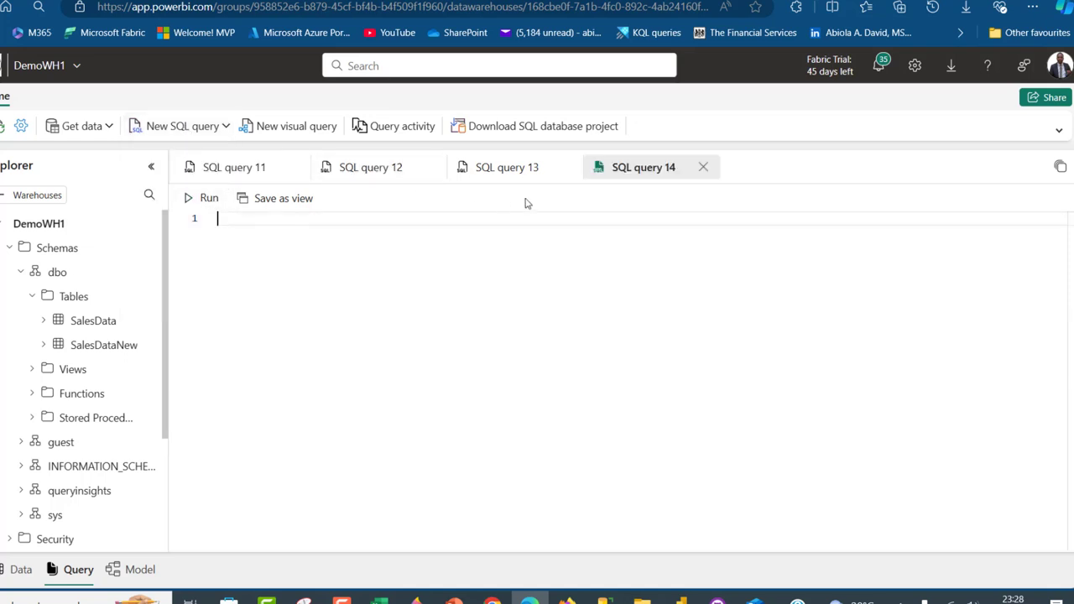
{"action": "type", "text": "INSERT INTO"}
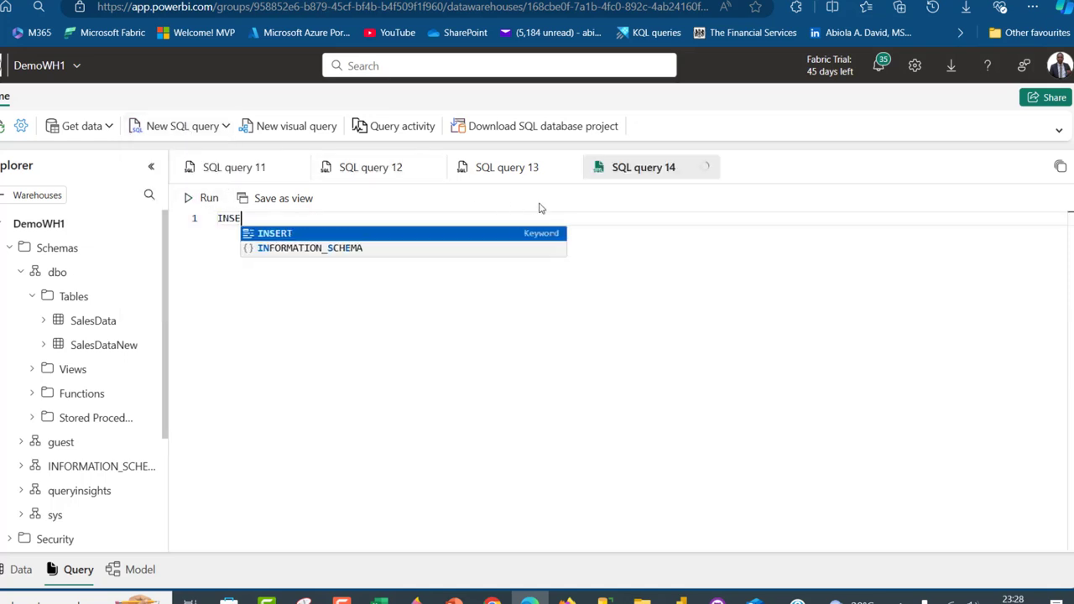
{"action": "type", "text": " SalesDat"}
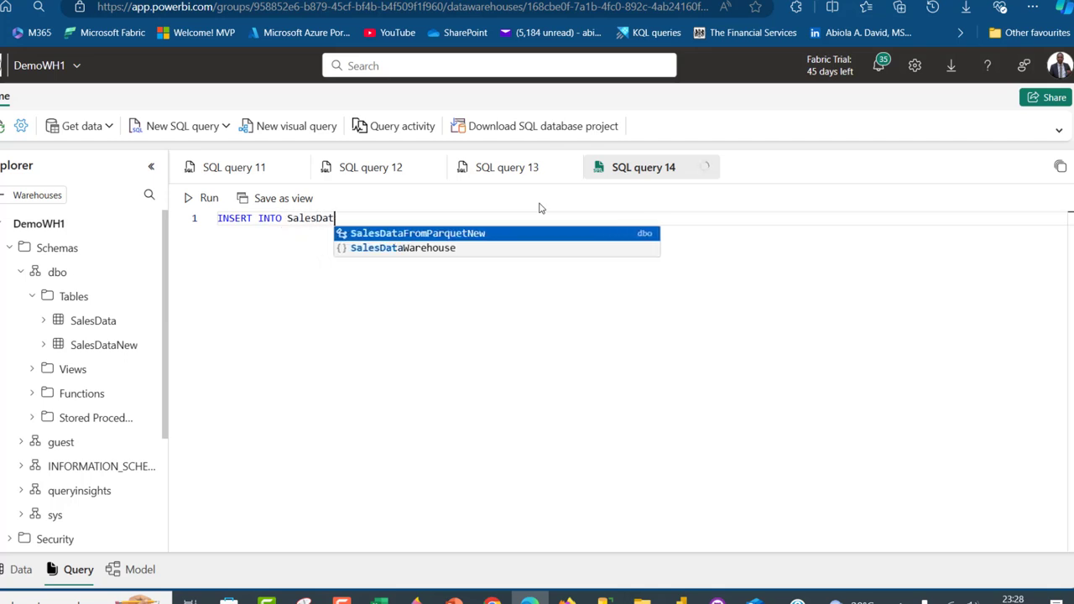